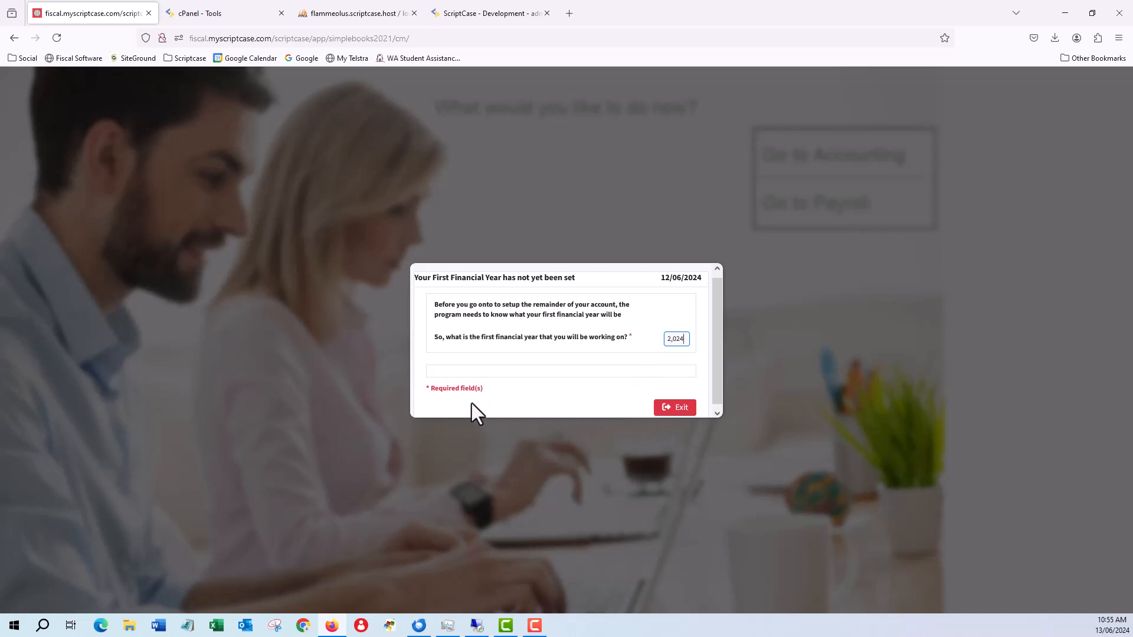
Step: Confirm 2024 as the first financial year, save it and exit the setup dialog
key("Tab")
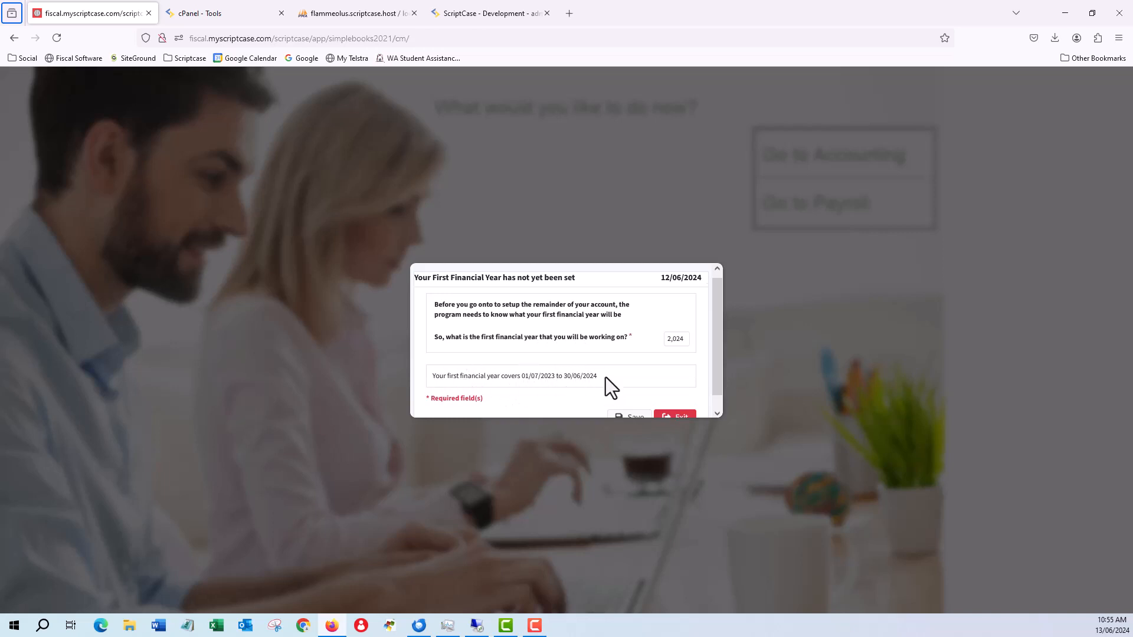
left_click(627, 417)
left_click(685, 417)
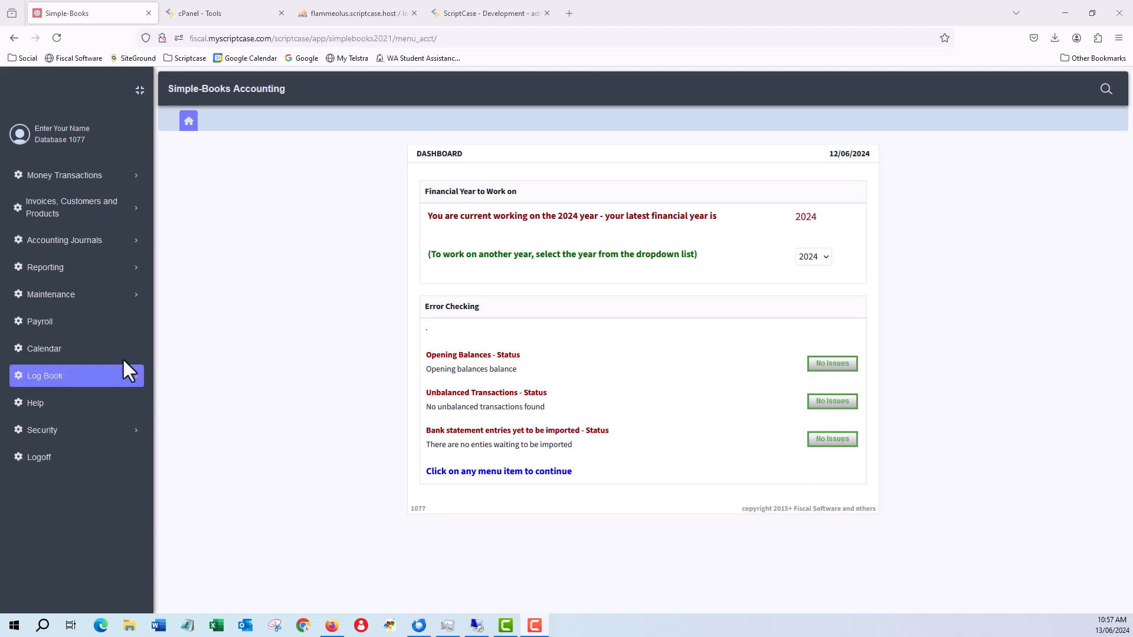
Step: Open the firm's details in the maintenance section and set the firm's name to Johns Plumbing
left_click(64, 300)
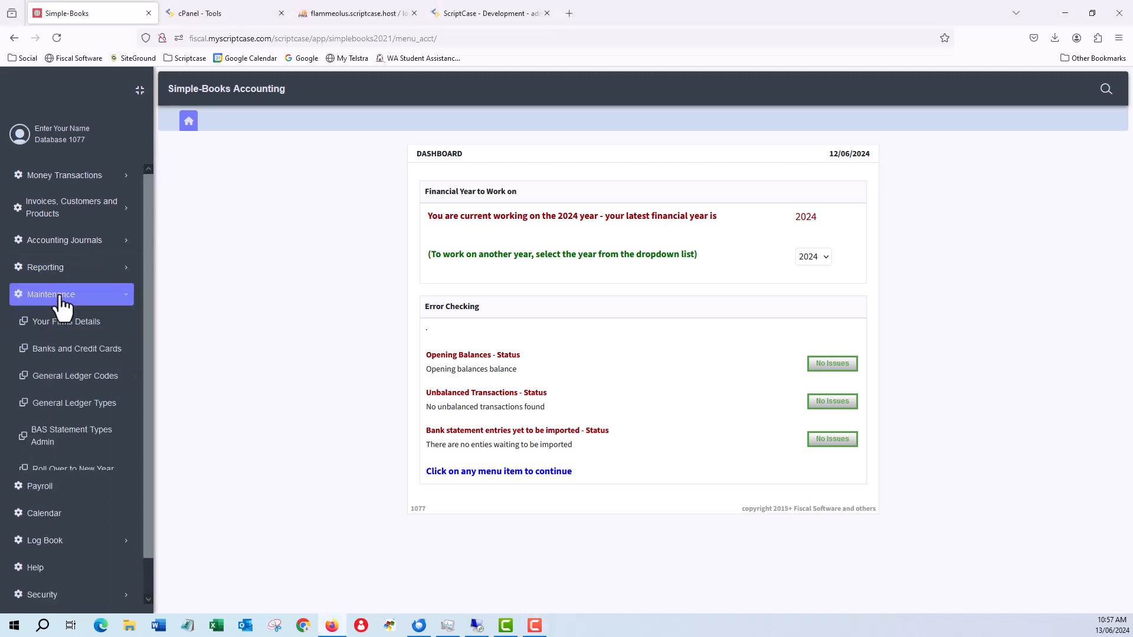
left_click(79, 329)
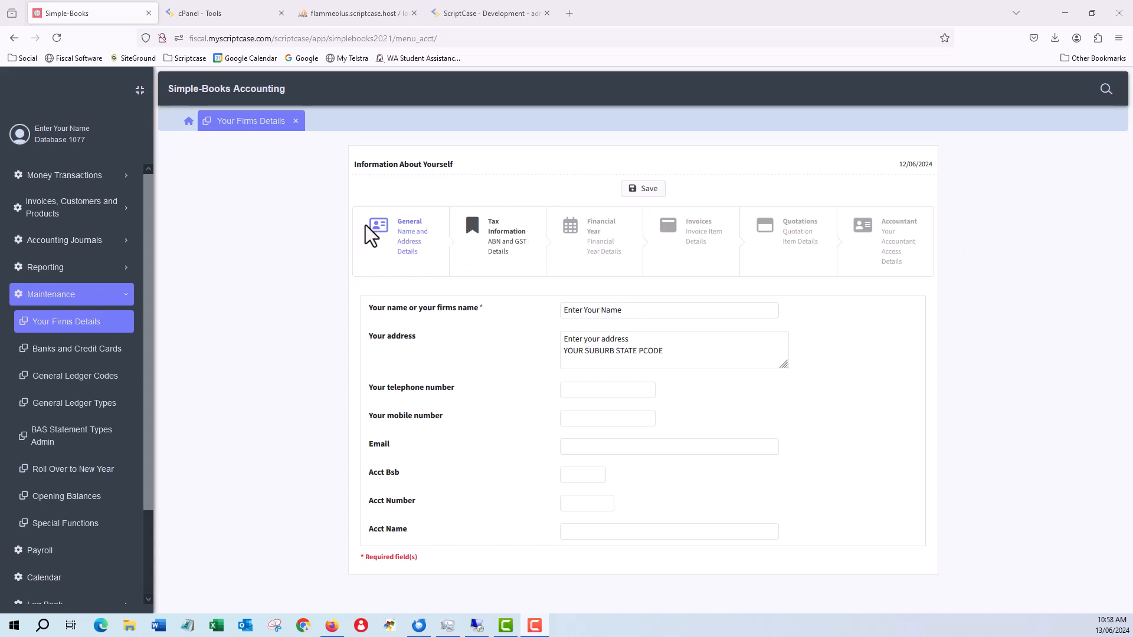
left_click_drag(563, 311, 698, 332)
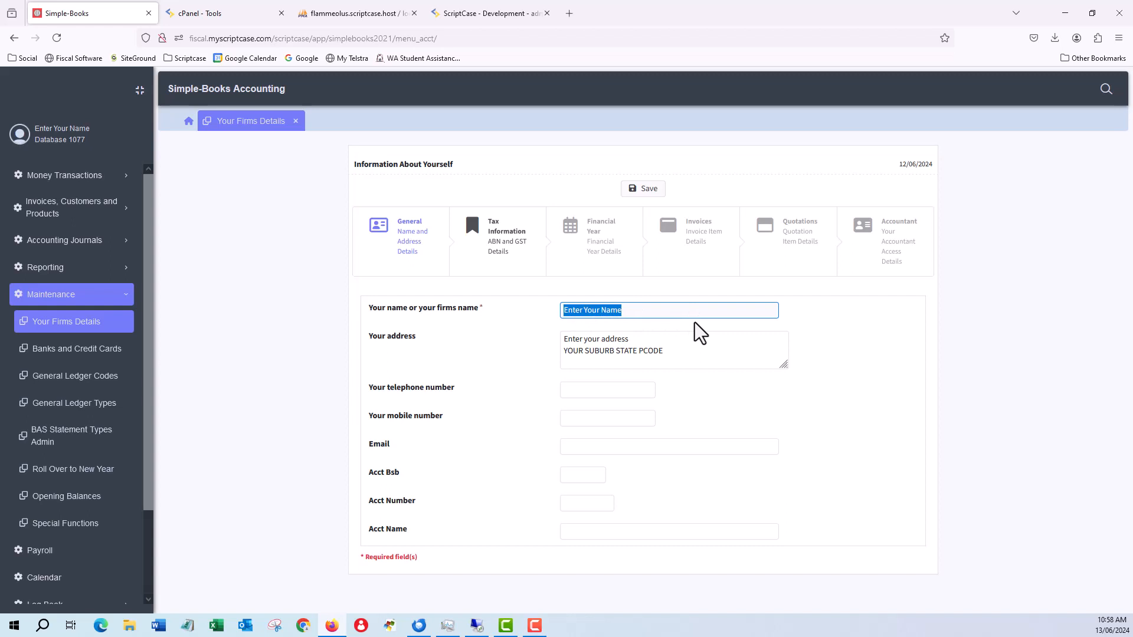
type("Johns Plumbing")
key("Tab")
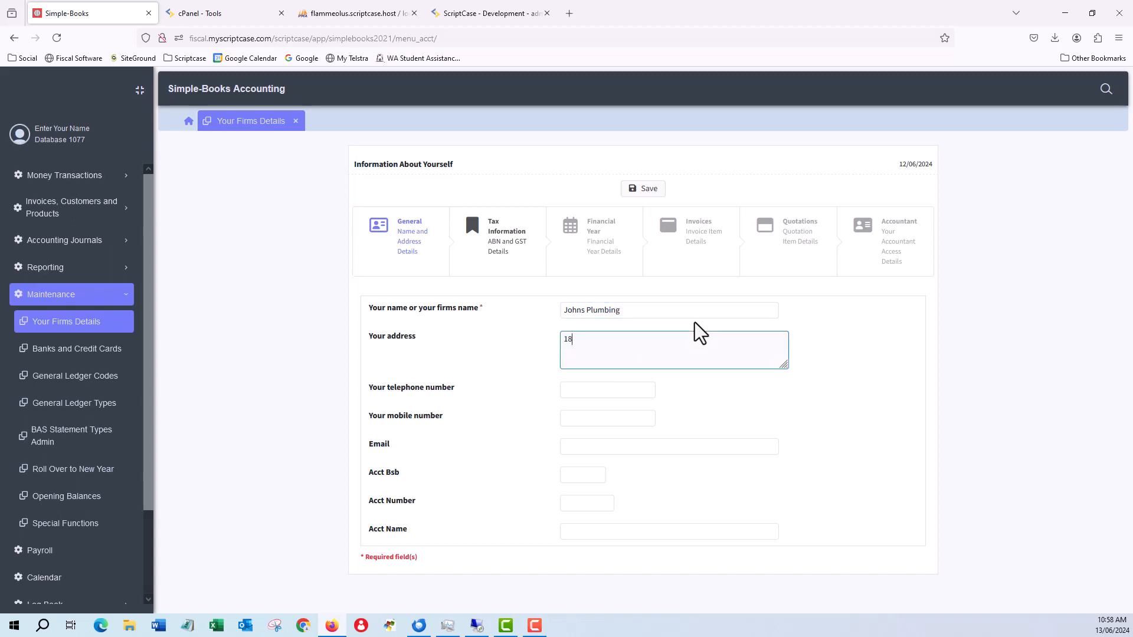
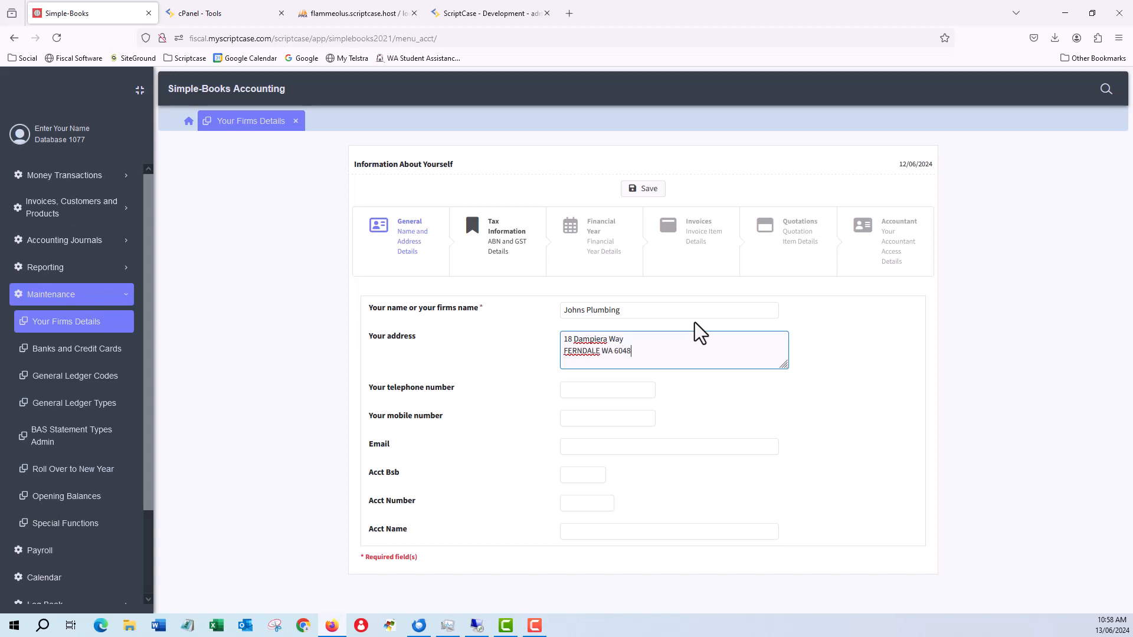
Step: Replace the placeholder address with the firm's street address, suburb, state and postcode
key("Tab")
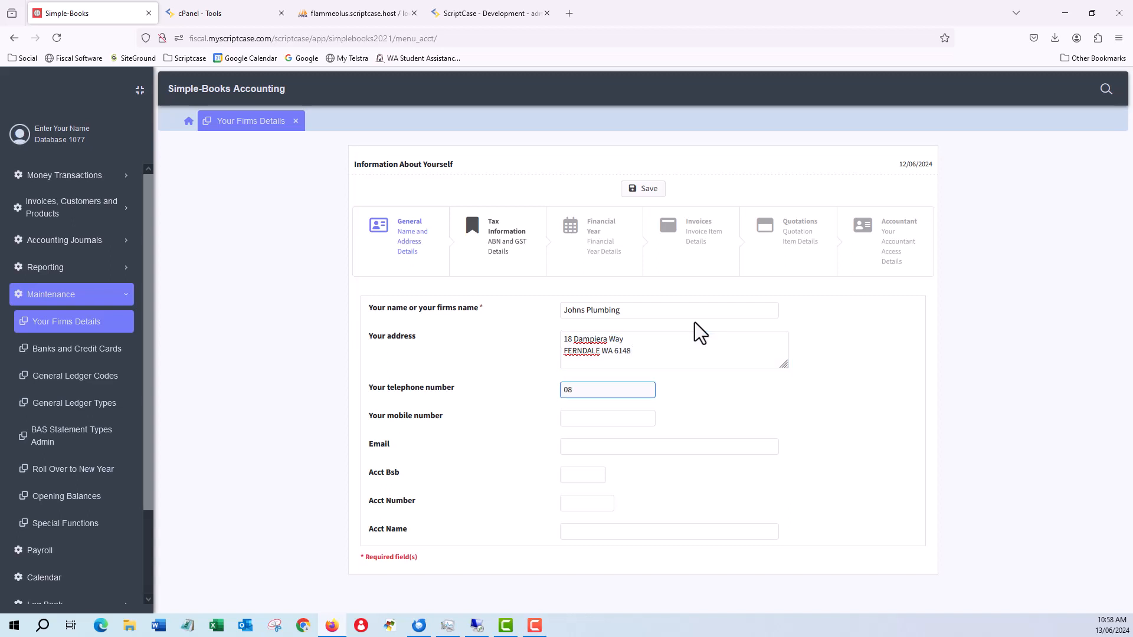
Step: Enter the firm's telephone number and e-mail address, leaving the mobile number blank
key("Tab")
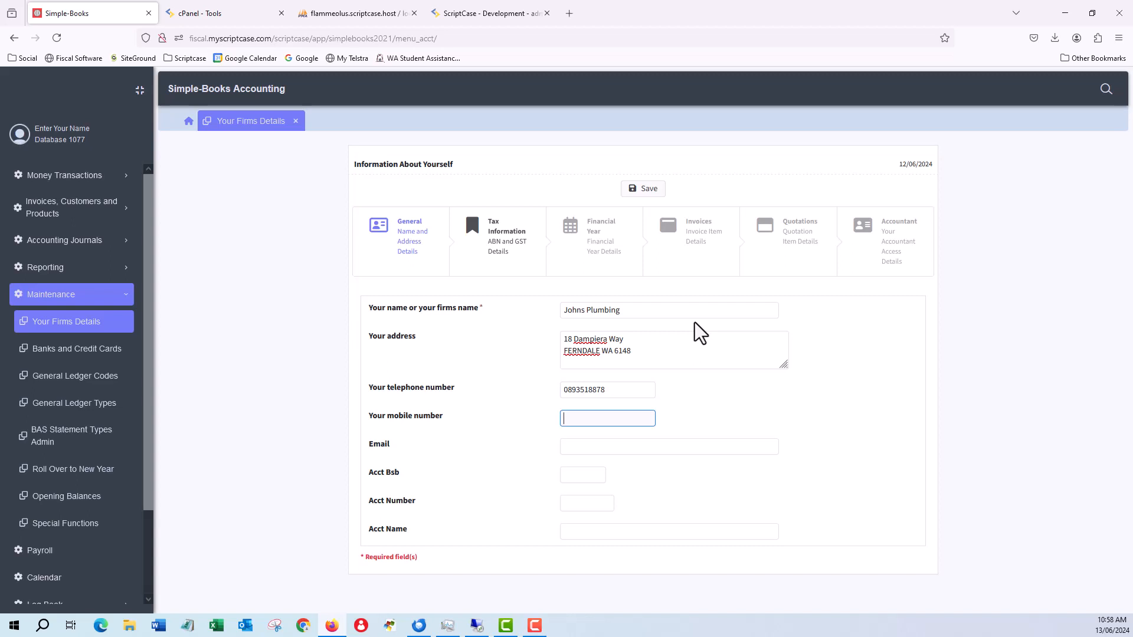
key("Tab")
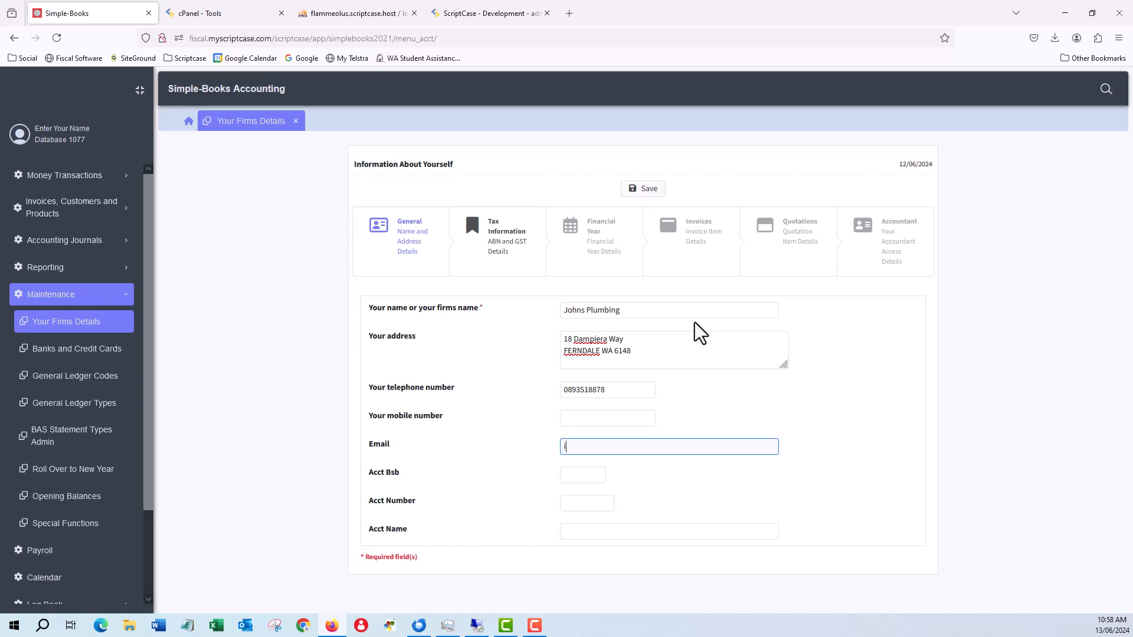
key("Tab")
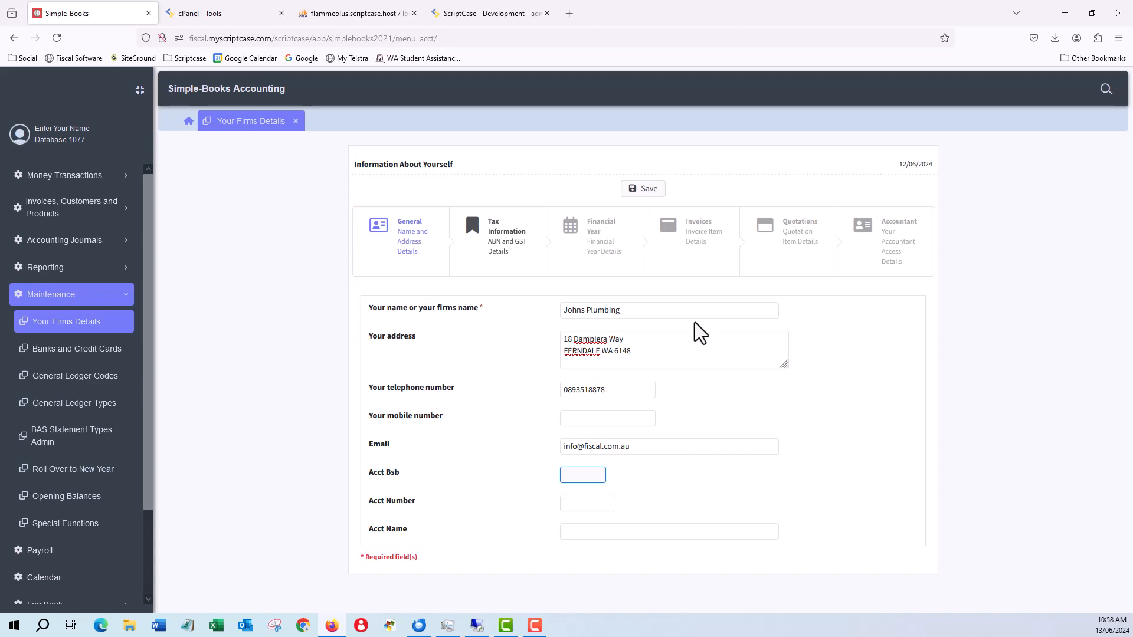
Step: Fill in the firm's bank BSB and account number, and set the account name to Johns Plumbing
key("Tab")
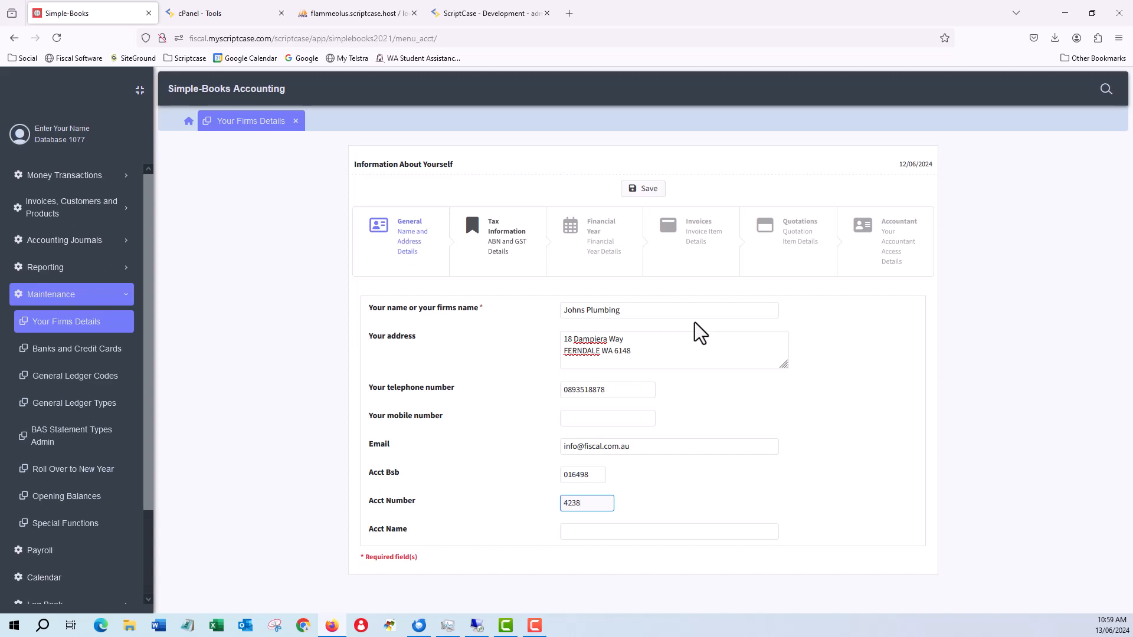
key("Tab")
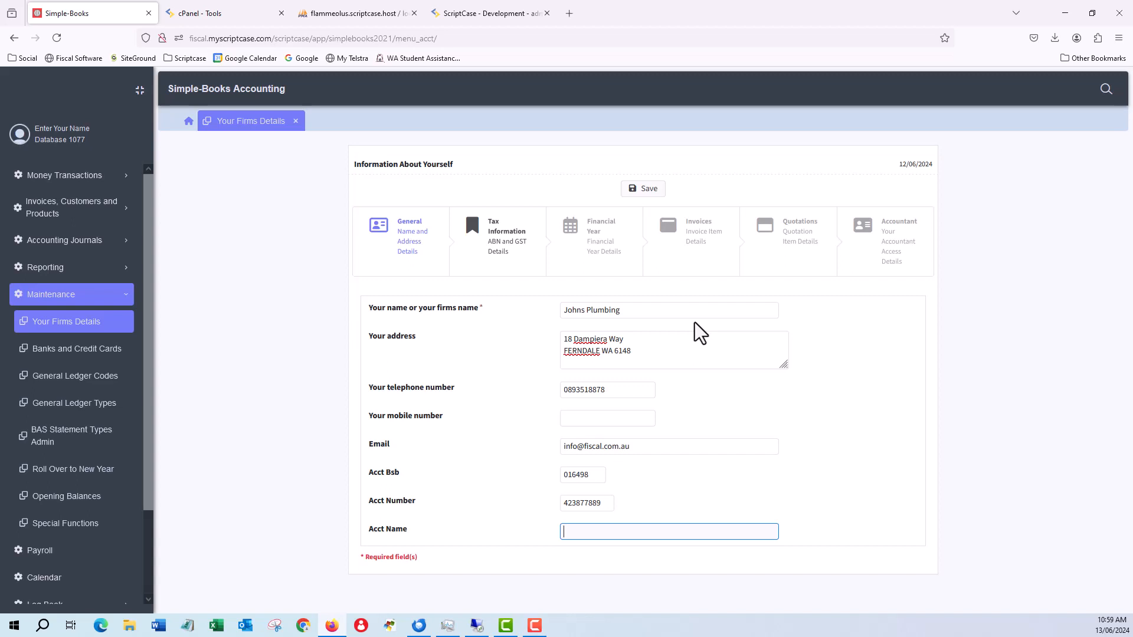
type("Johns Plumbing")
Step: Complete the firm's ABN in the tax information and display the financial year details
left_click(489, 241)
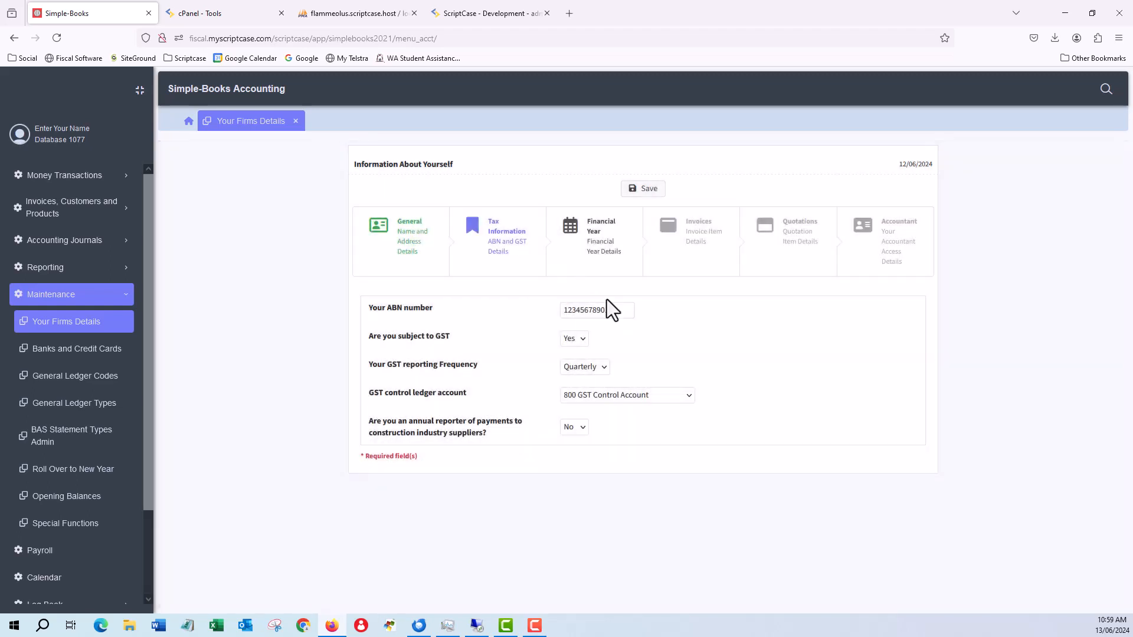
left_click(621, 311)
type("1")
left_click(602, 242)
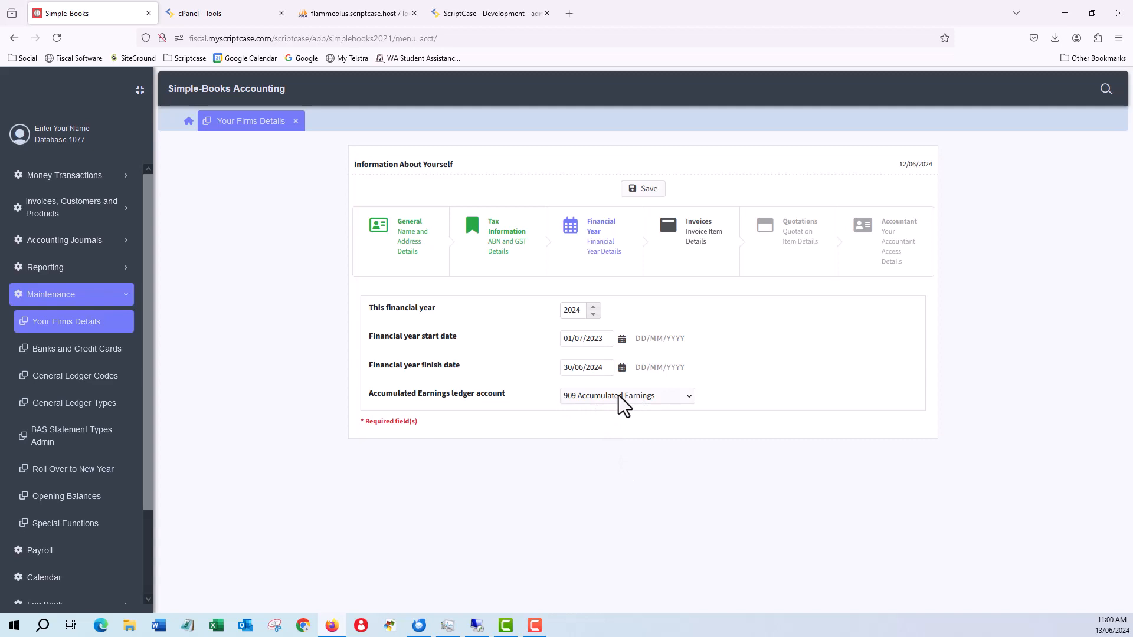
Step: Set the last invoice number to 10257 and clear the default pre-invoice string in the invoice details
left_click(702, 237)
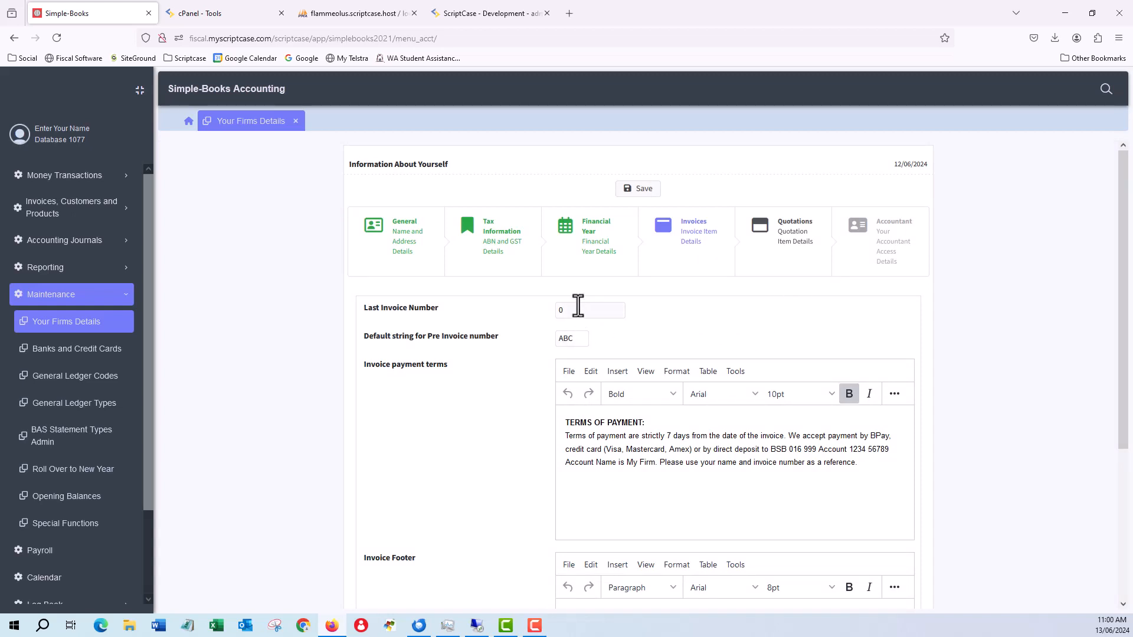
left_click(511, 309)
double_click(622, 308)
type("10257")
key("Tab")
key("BackSpace")
key("Tab")
Step: Review the invoice payment terms, invoice footer and design options, and the quotation terms
scroll(628, 490, "down", 2)
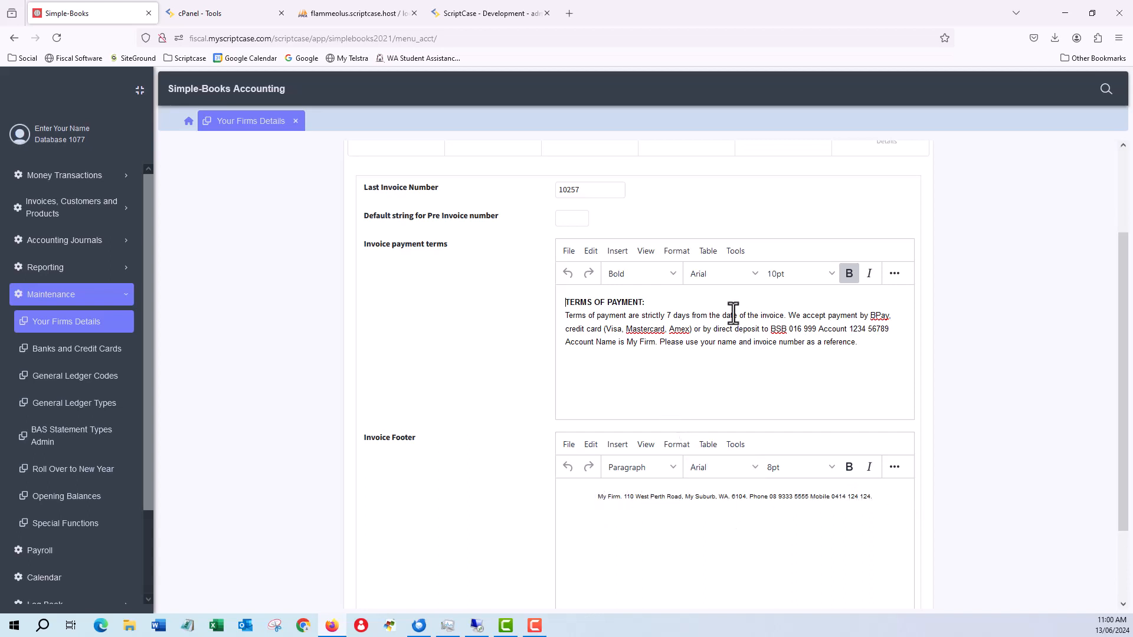
scroll(459, 307, "down", 3)
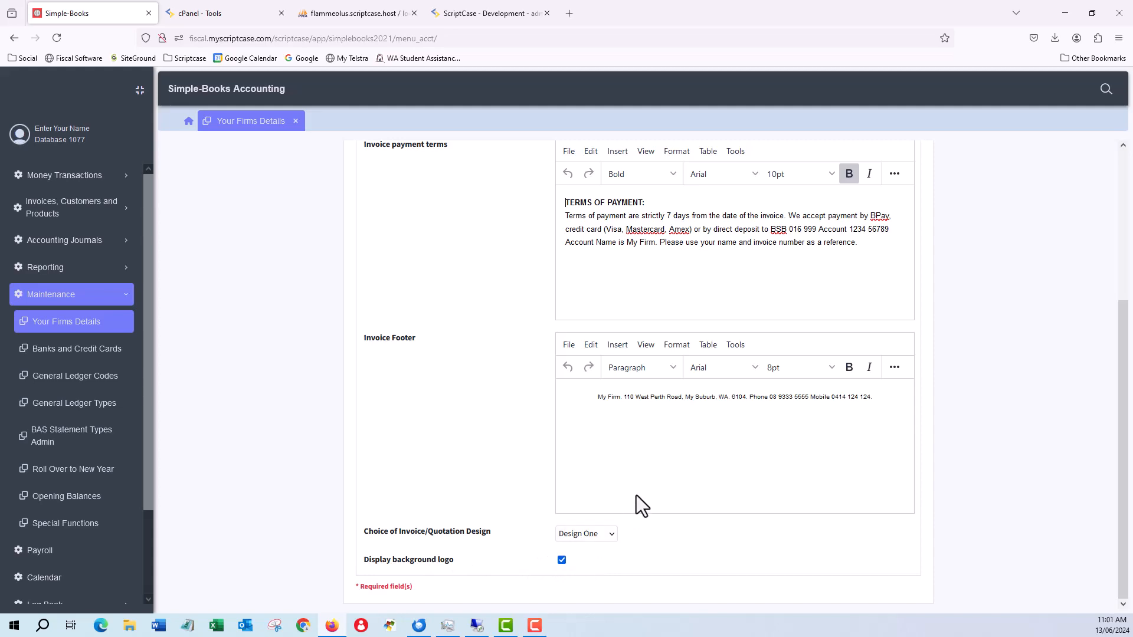
scroll(636, 494, "up", 3)
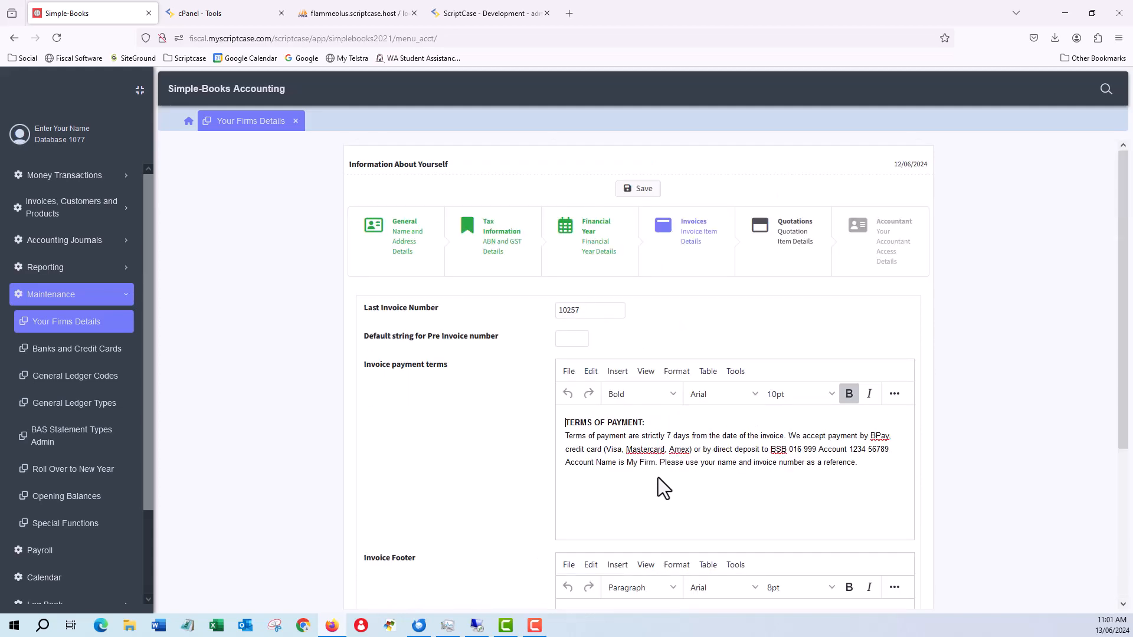
left_click(789, 229)
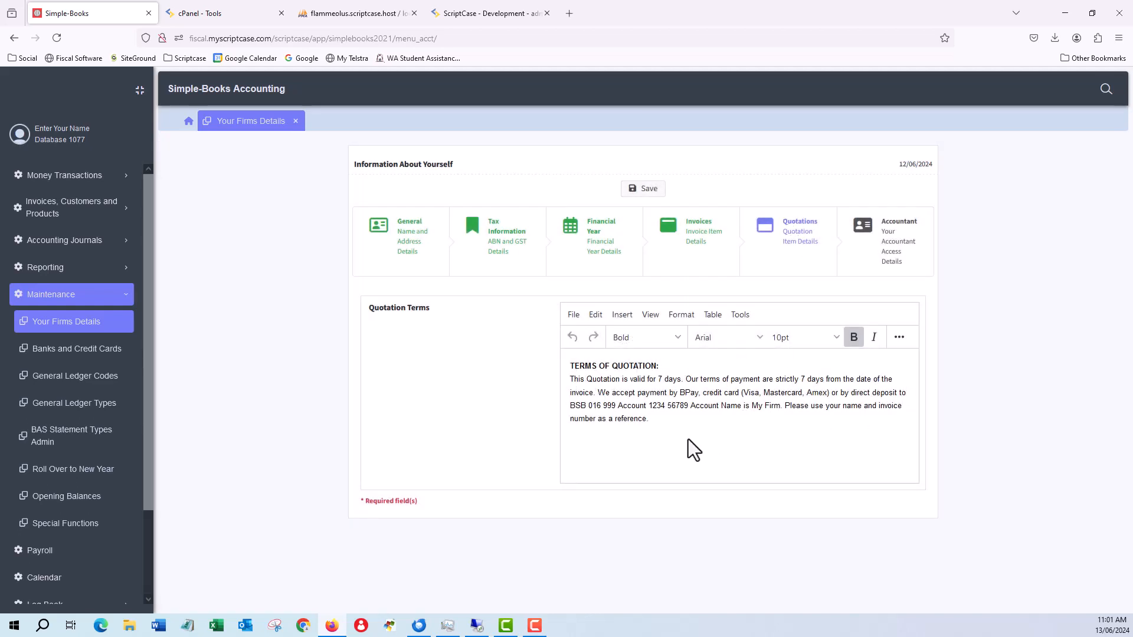
Step: Set Allow Accountant Access to Yes in the accountant details and save the firm's details
left_click(897, 247)
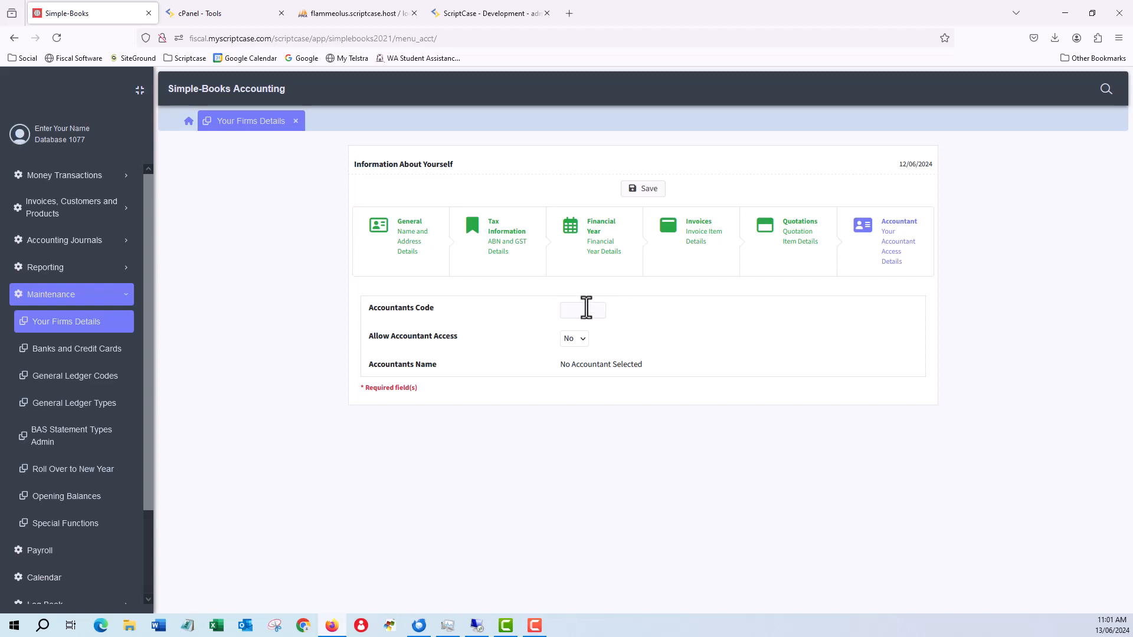
left_click(582, 338)
left_click(647, 197)
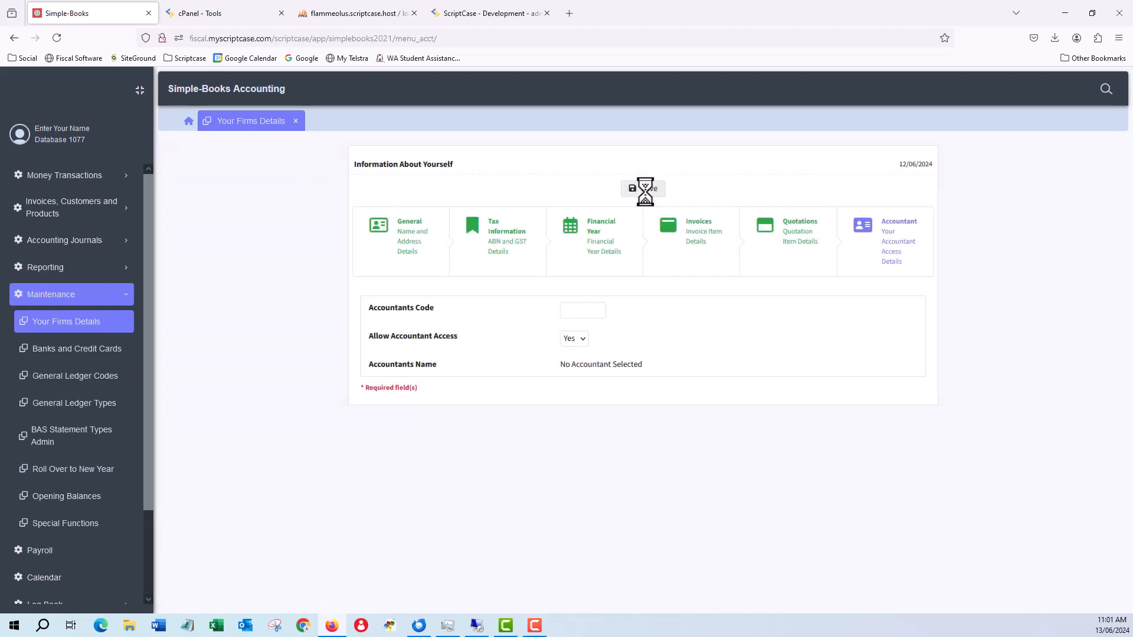